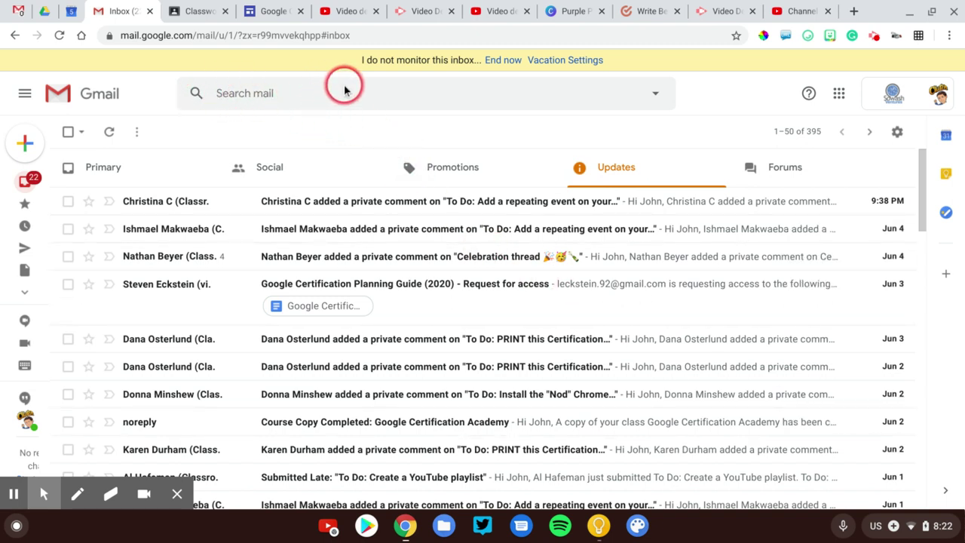
Search the mail for 'Google Classroom' to list its roughly 91 matching conversations
click(237, 94)
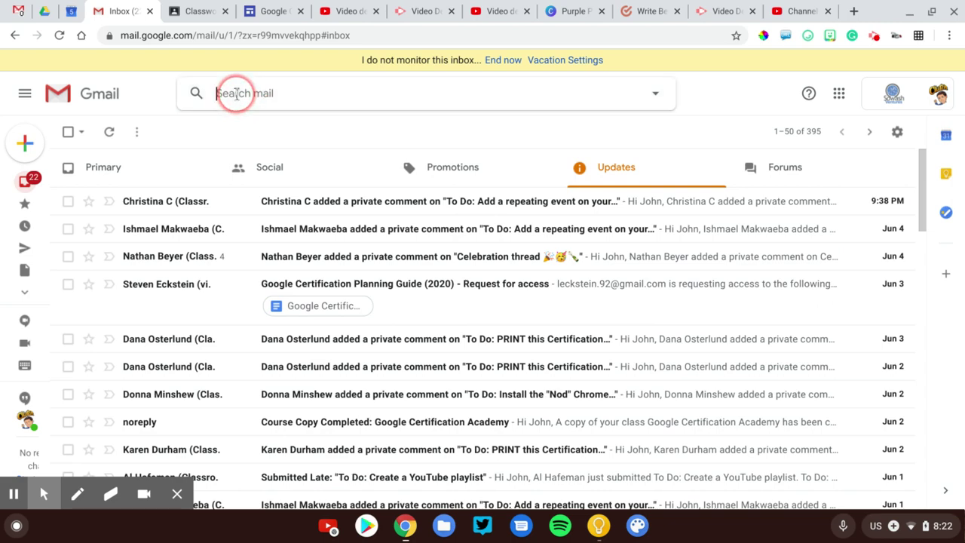
text(Google Classroom)
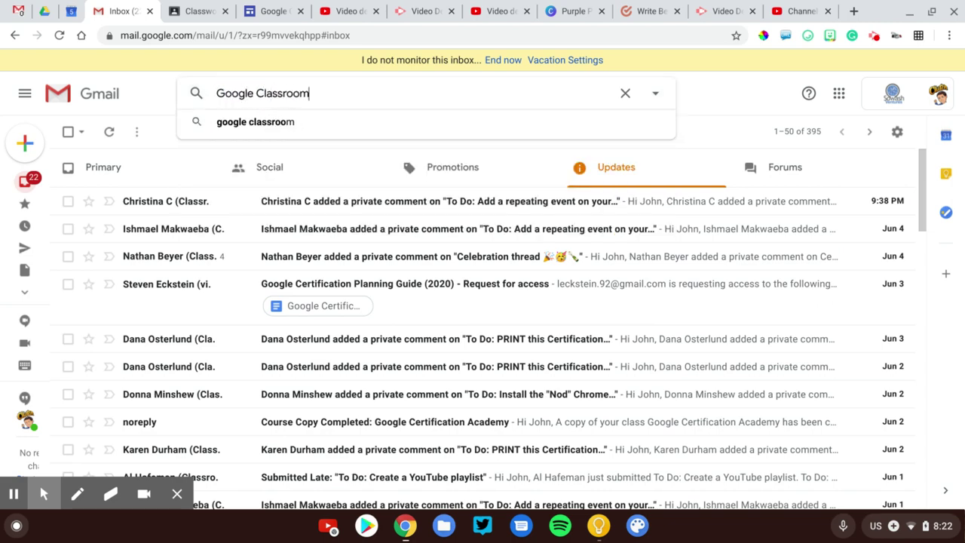
key(Return)
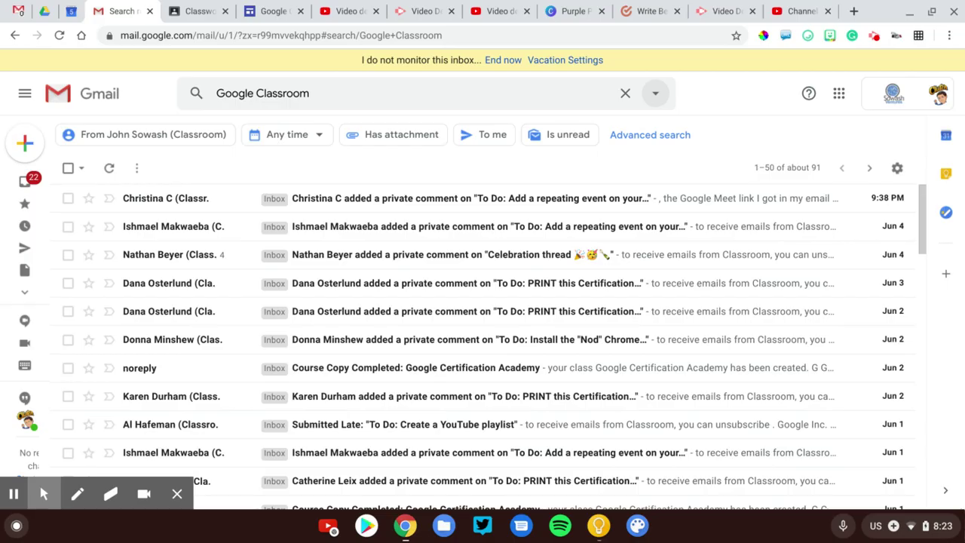
click(656, 93)
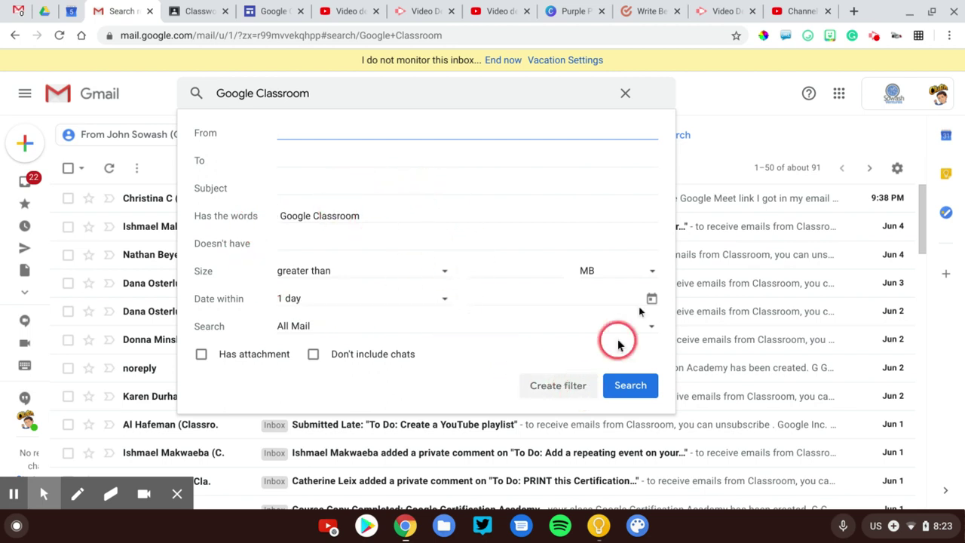
click(751, 110)
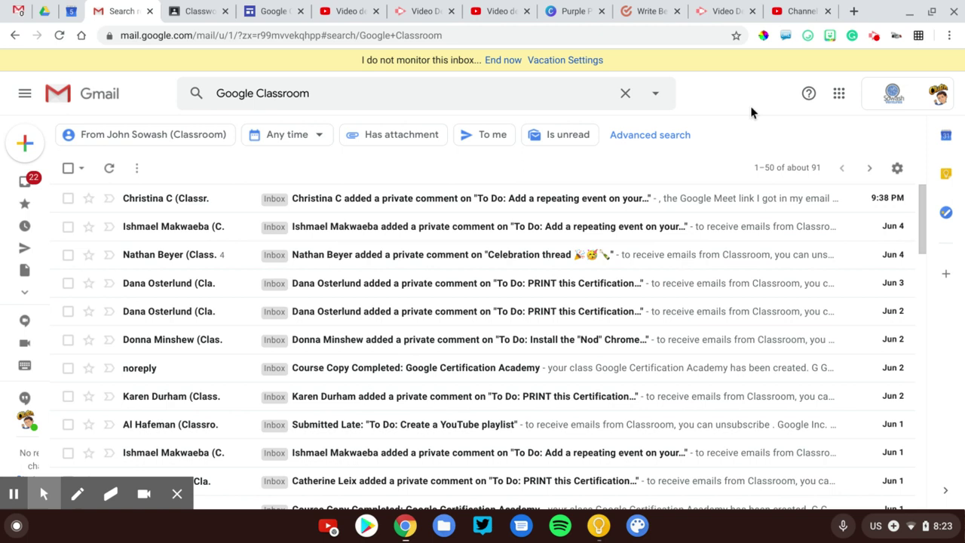
Open the newest private-comment email about 'Add a repeating event' and read through it
click(684, 154)
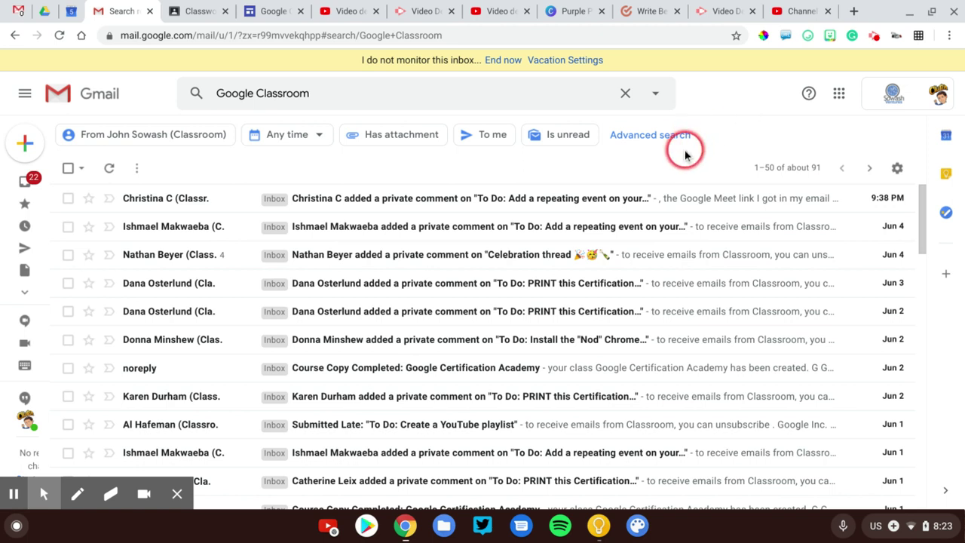
click(482, 205)
scroll(430, 290, down, 3)
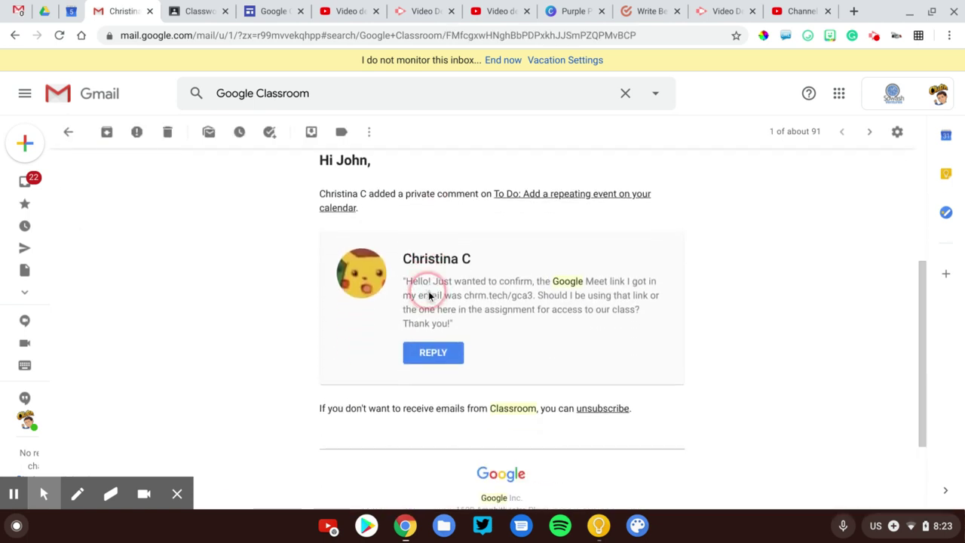
scroll(428, 295, down, 2)
scroll(428, 296, up, 4)
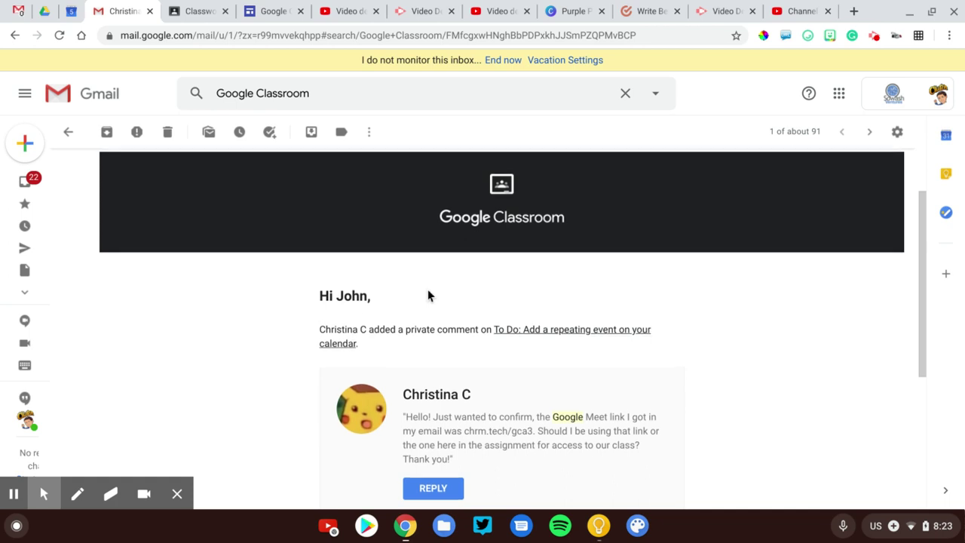
scroll(428, 296, down, 1)
scroll(427, 293, up, 1)
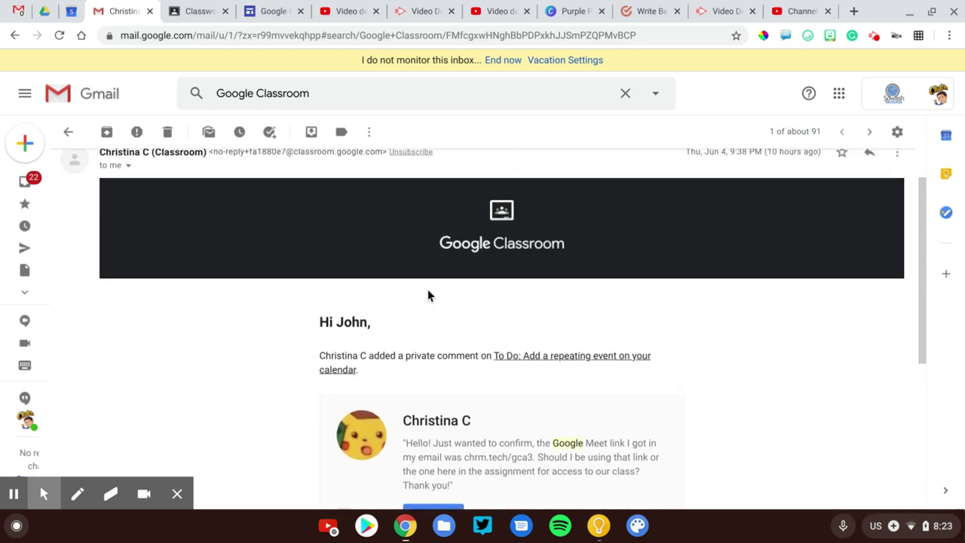
scroll(528, 366, down, 1)
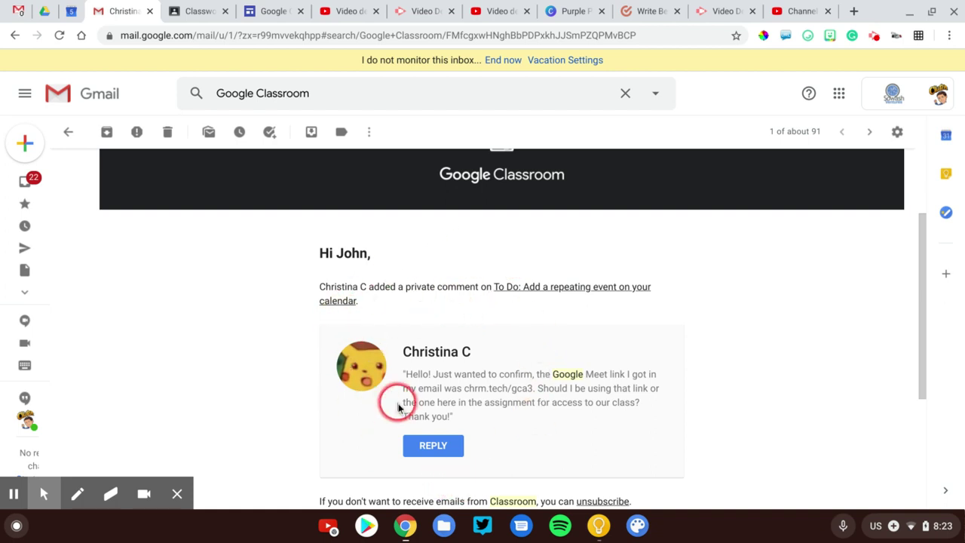
scroll(398, 408, up, 2)
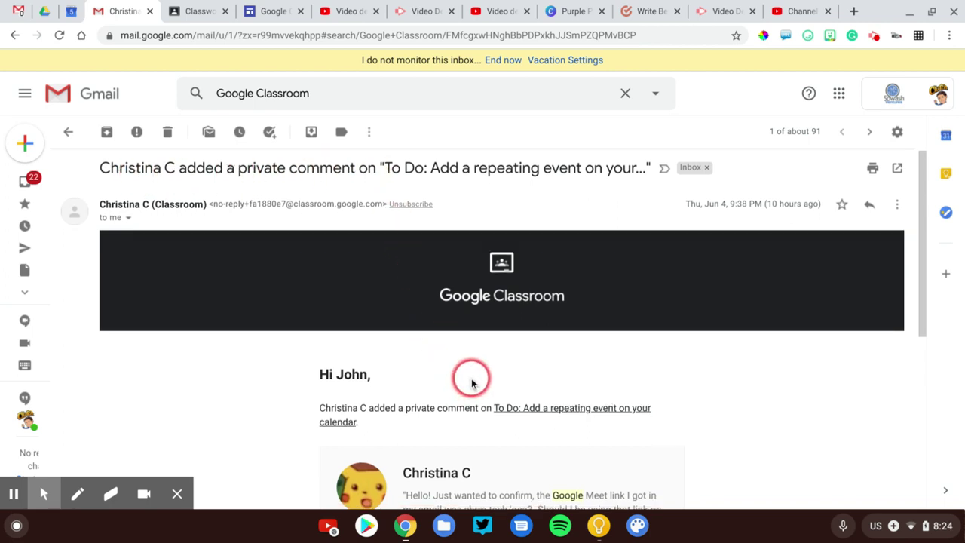
scroll(485, 362, down, 3)
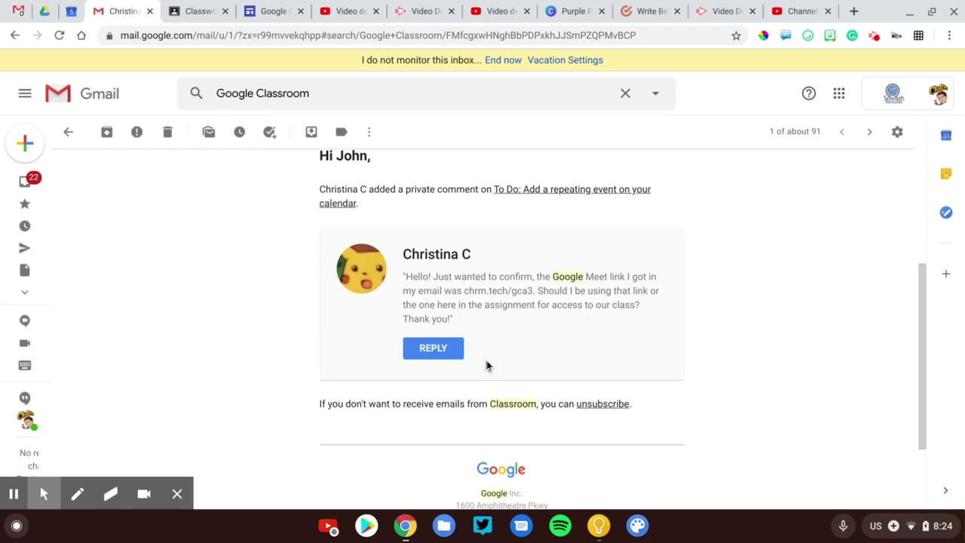
scroll(486, 365, up, 4)
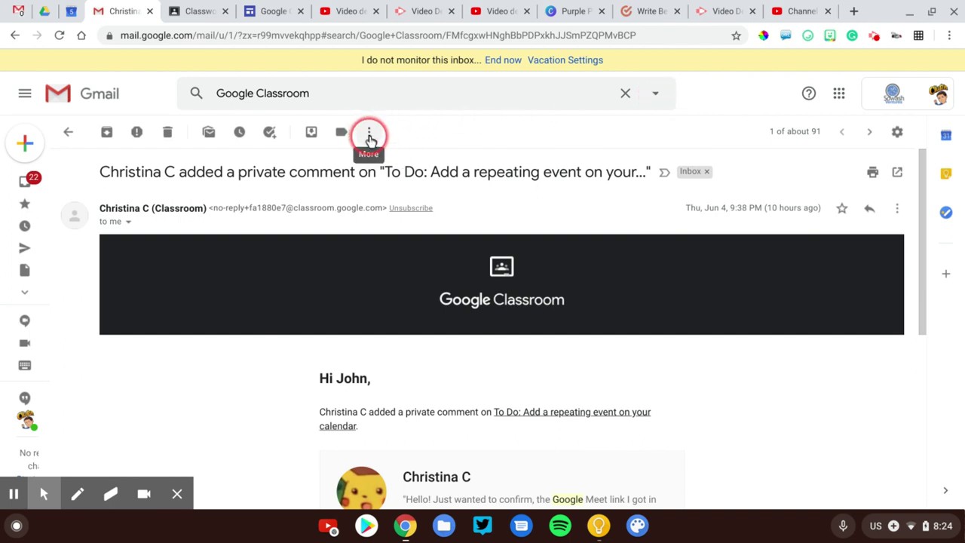
Start a filter from this email matching the Classroom no-reply sender and the words 'private comment'
click(370, 135)
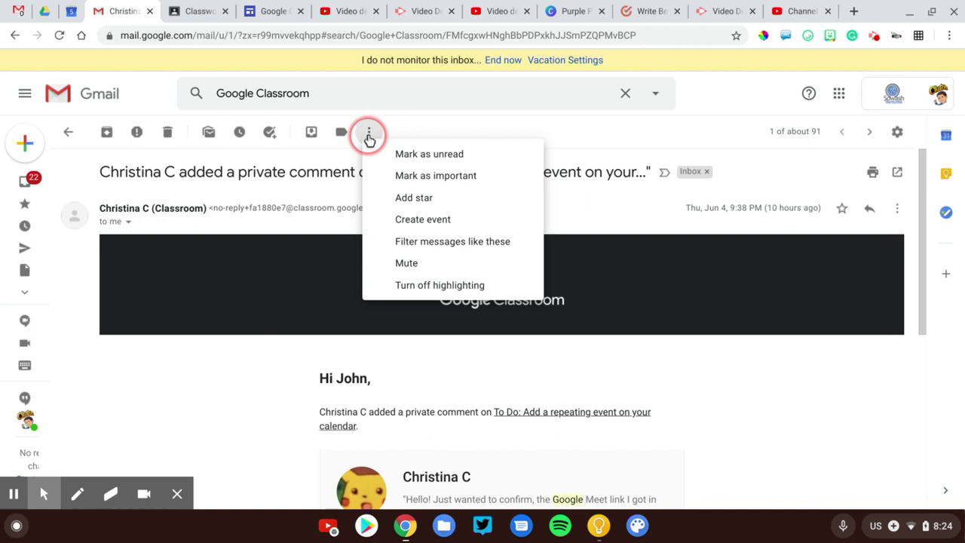
click(410, 245)
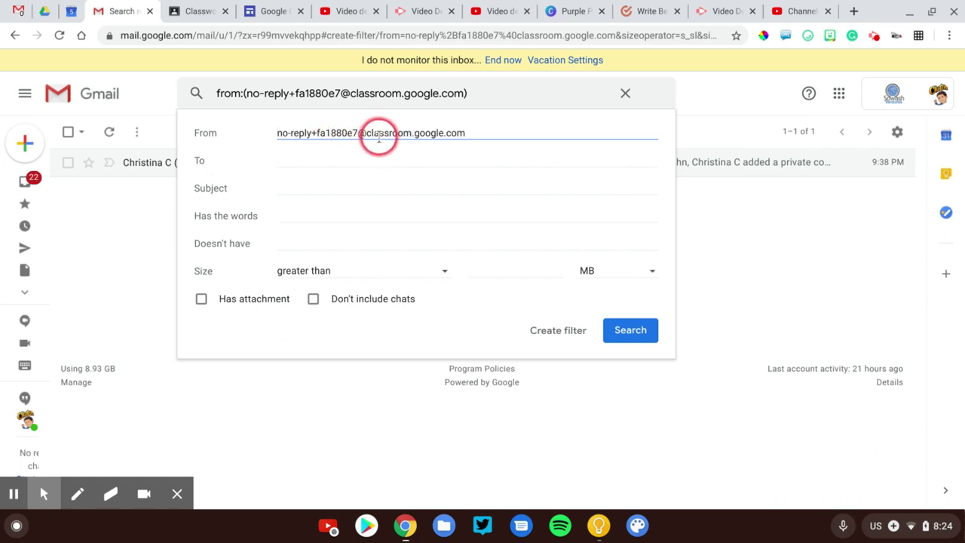
click(303, 187)
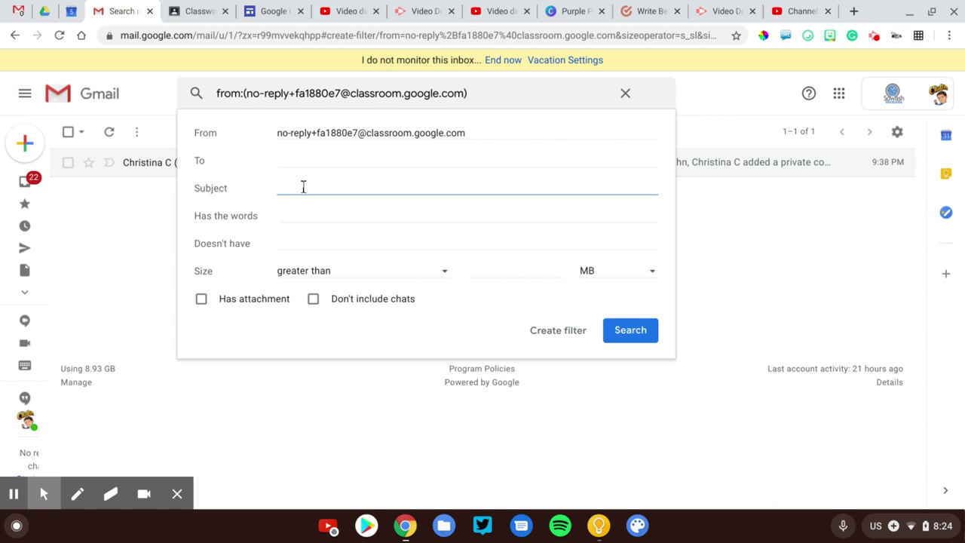
click(300, 214)
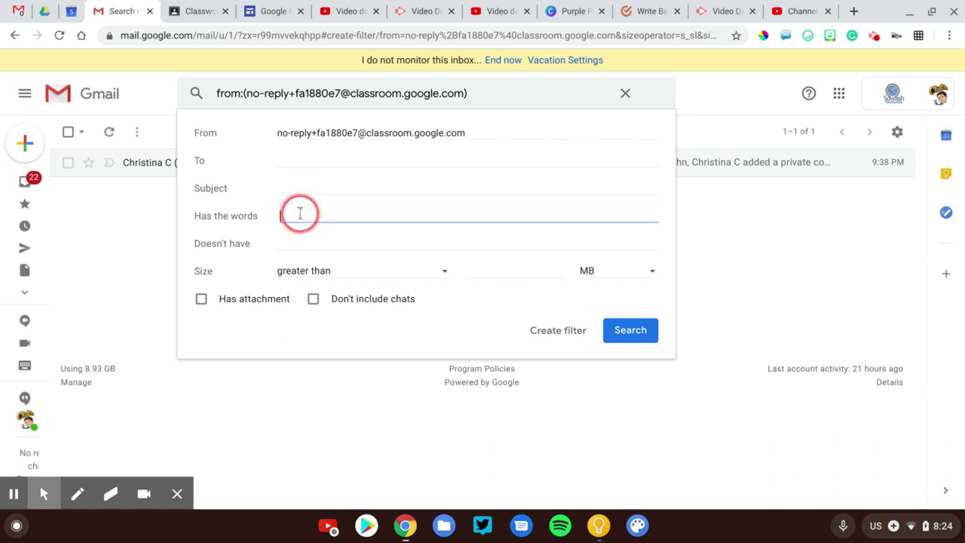
text(private comment)
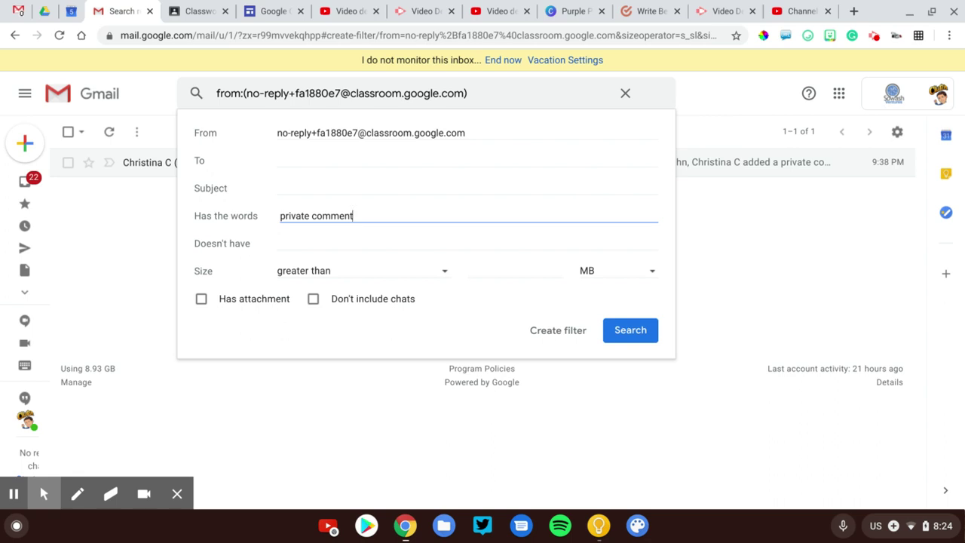
click(555, 339)
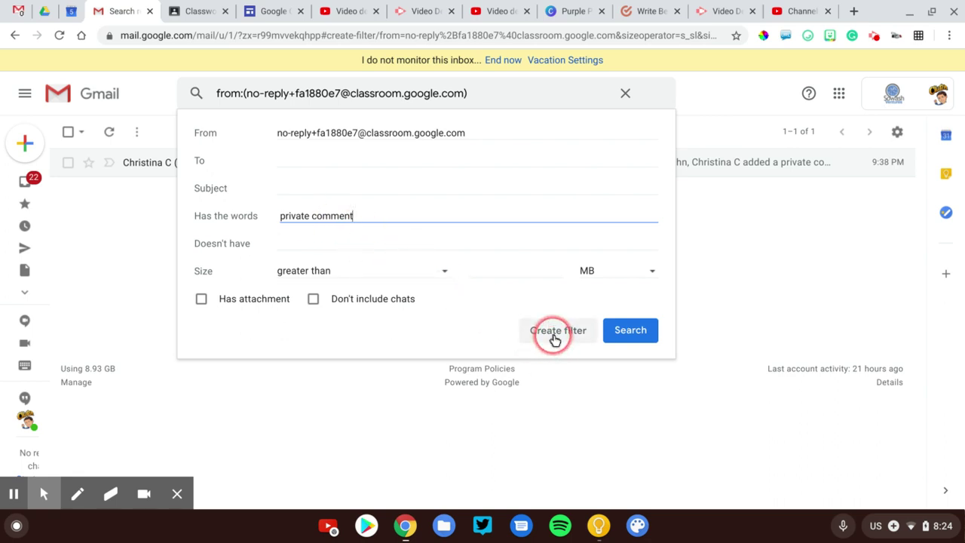
Have the filter apply a newly created label named 'GC Private Comment'
click(555, 339)
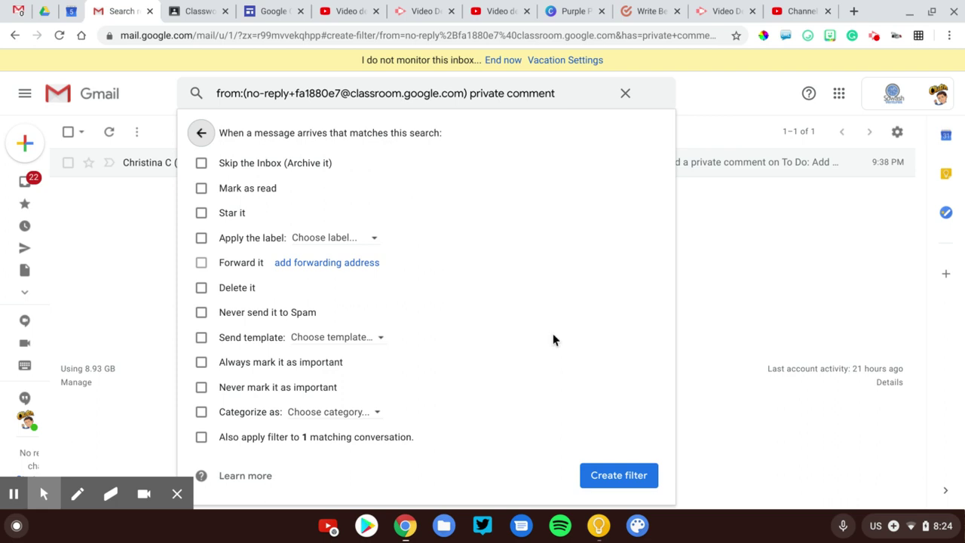
click(201, 239)
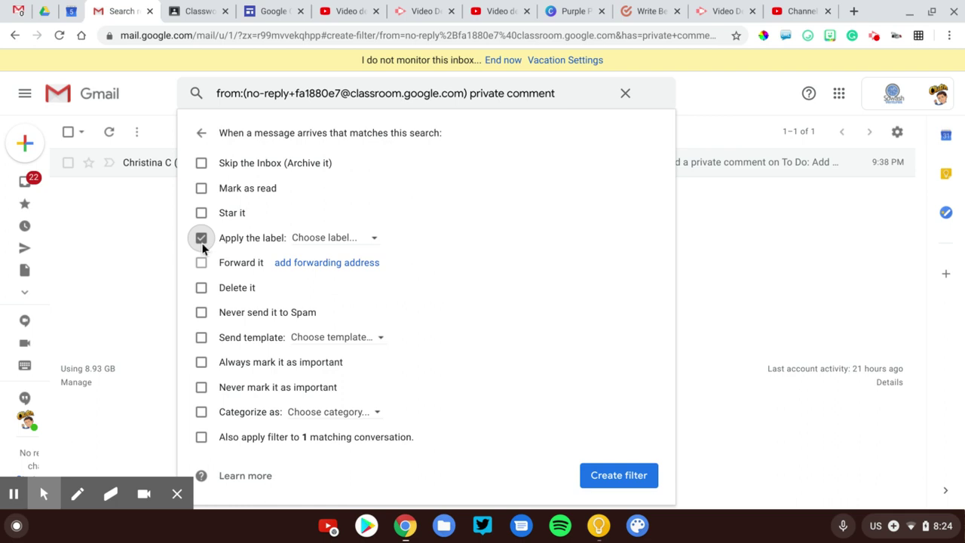
click(316, 234)
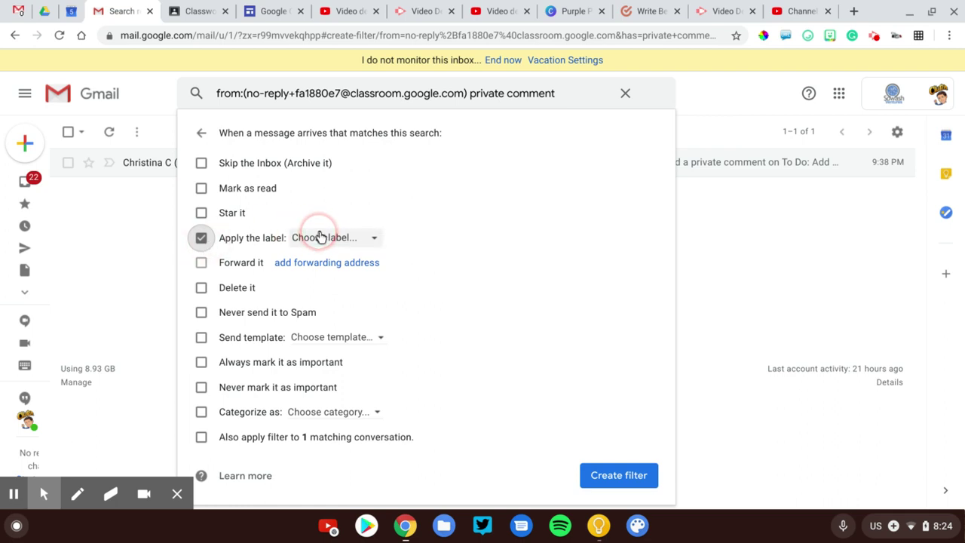
click(324, 261)
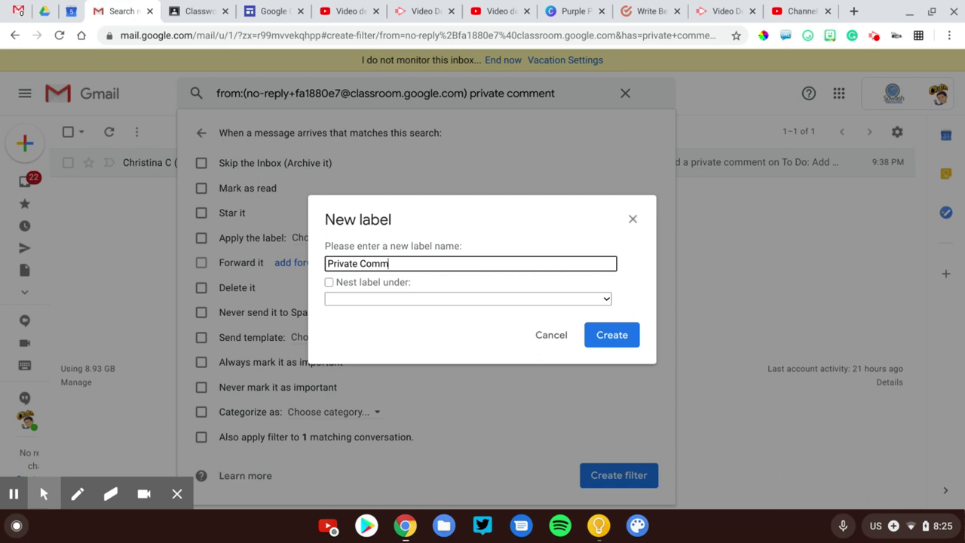
click(328, 263)
text(GC)
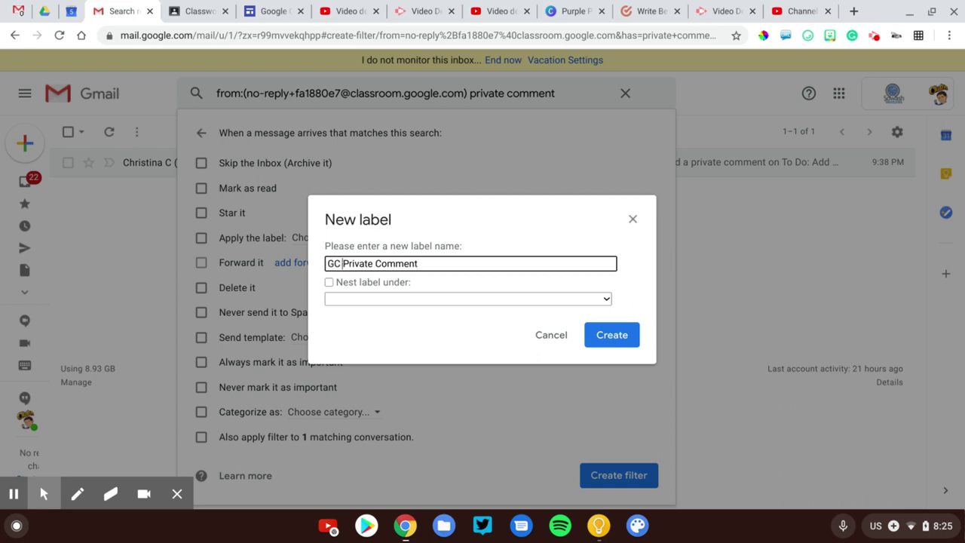
click(610, 336)
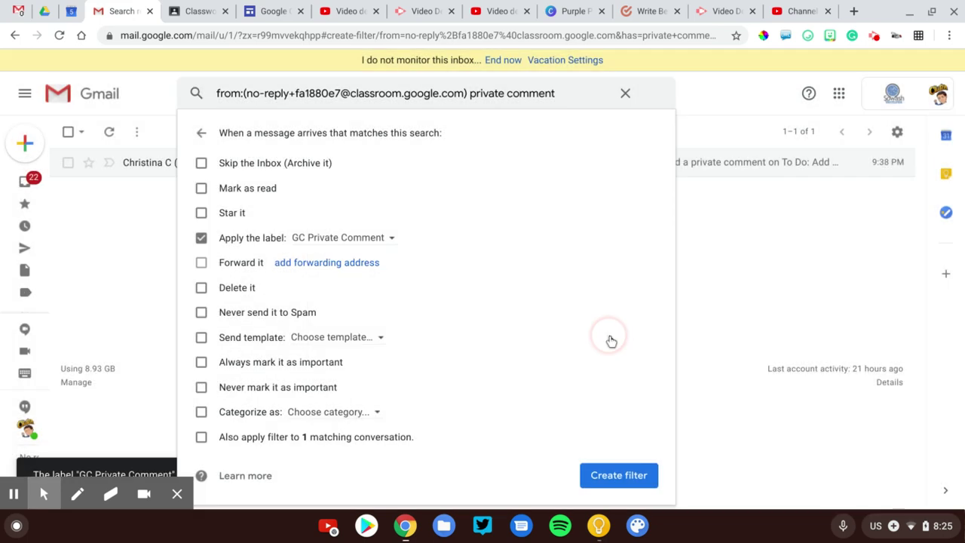
click(315, 264)
Make the filter skip the Inbox and also apply to the 1 existing matching conversation
click(260, 313)
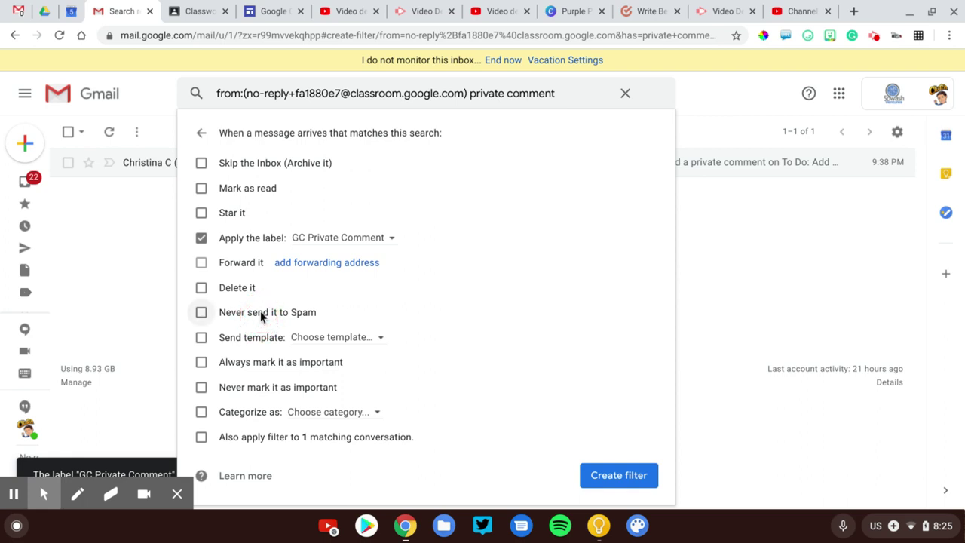
click(261, 315)
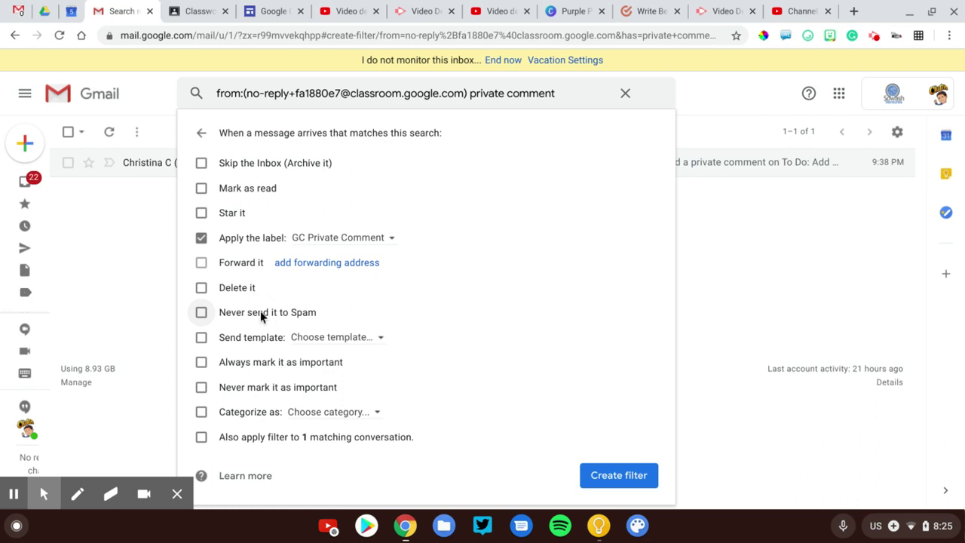
click(307, 190)
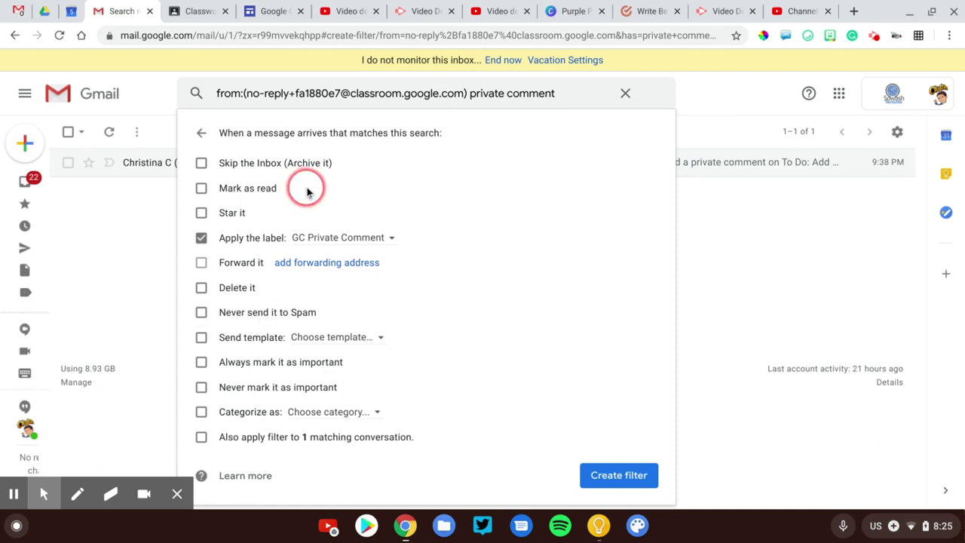
click(239, 172)
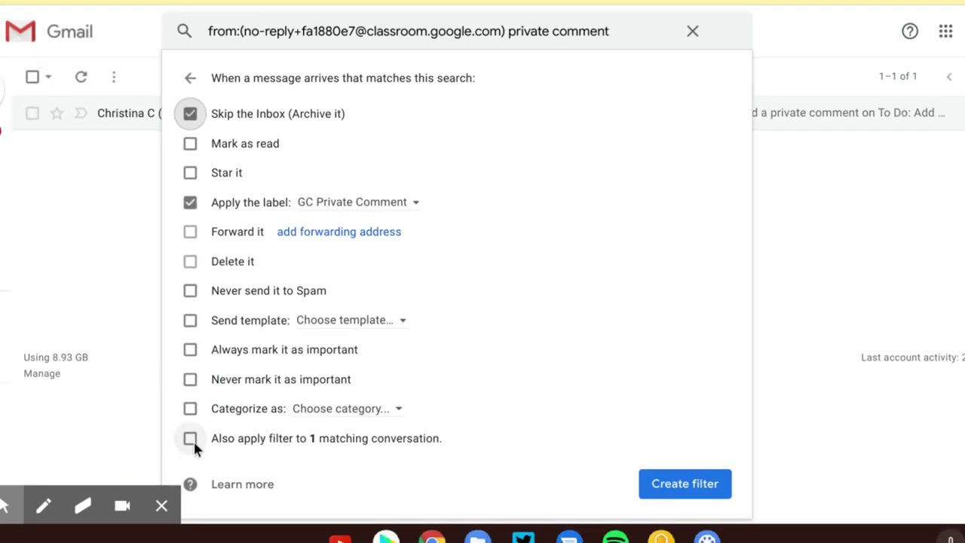
click(192, 442)
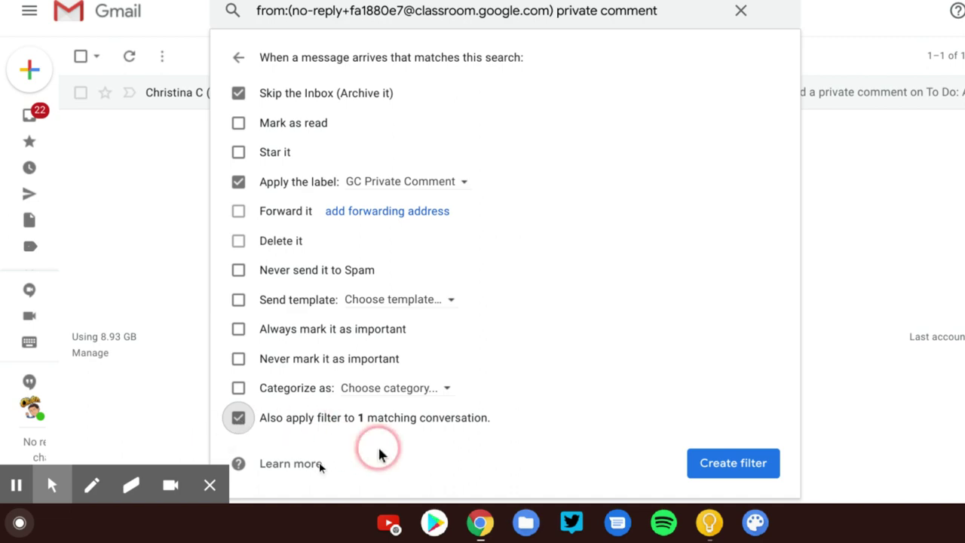
click(752, 463)
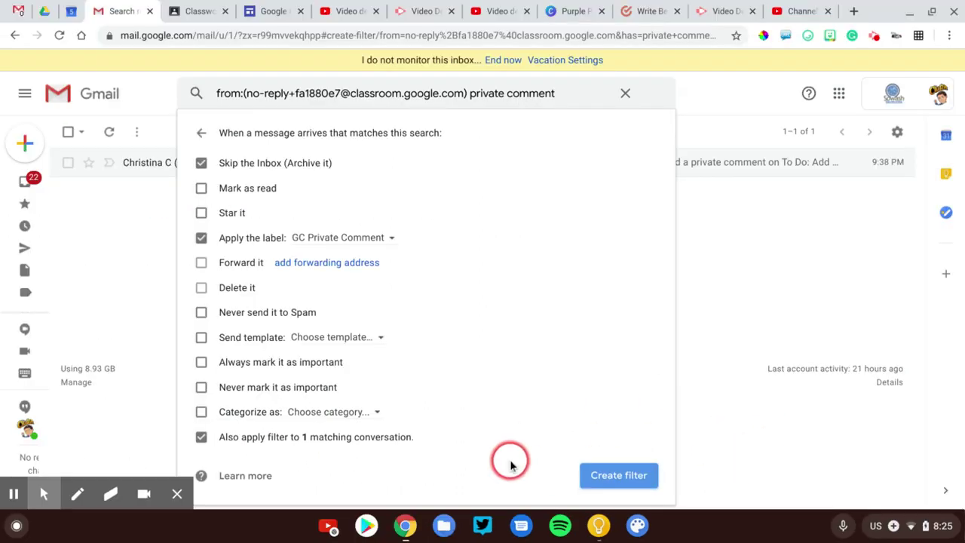
Save the filter and view the GC Private Comment label holding the private-comment conversation
click(596, 472)
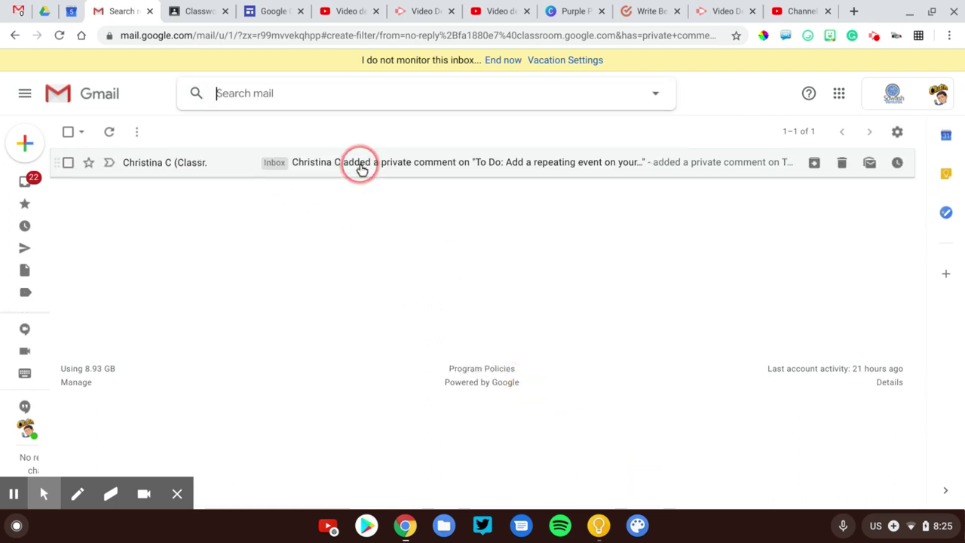
click(24, 93)
scroll(63, 240, down, 1)
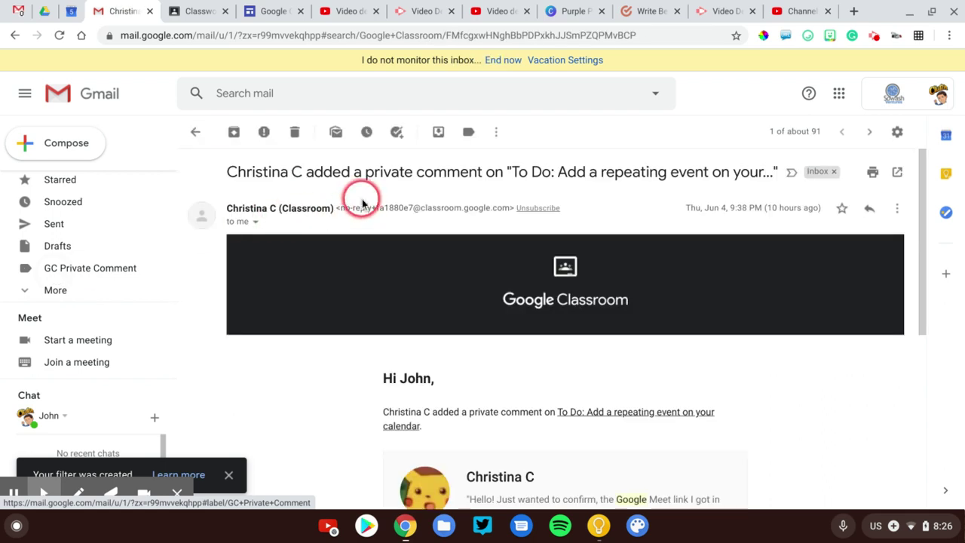
click(90, 270)
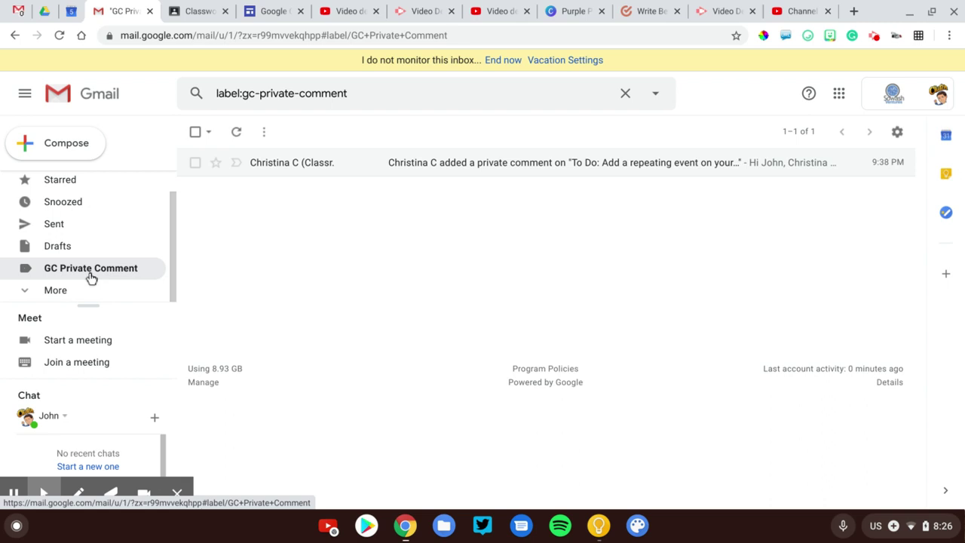
Show the Filters and Blocked Addresses settings listing the skip-Inbox, GC Private Comment filter
click(899, 134)
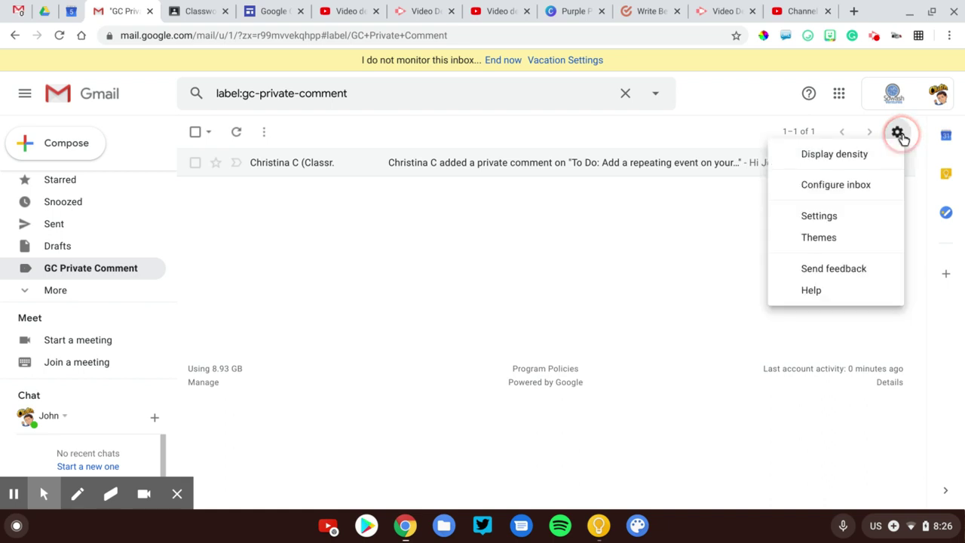
click(862, 220)
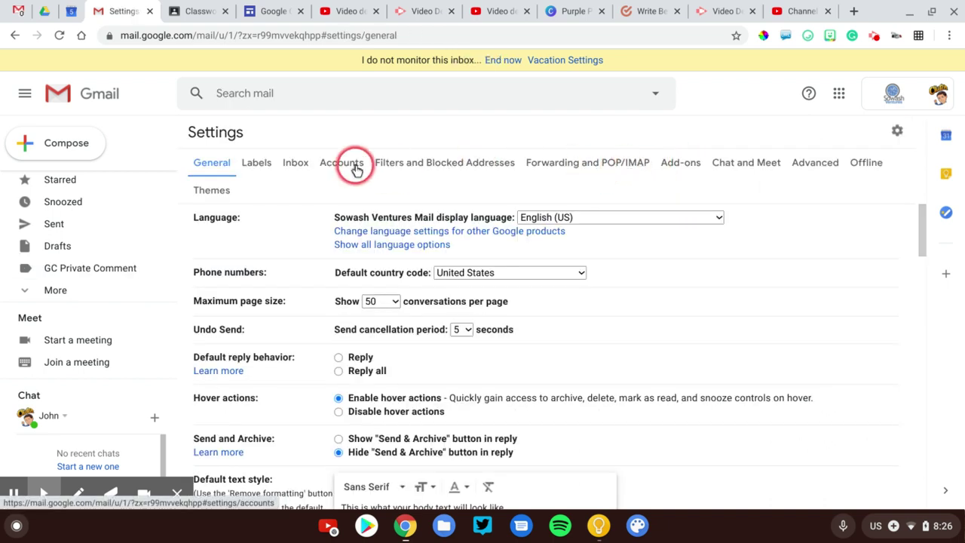
click(425, 168)
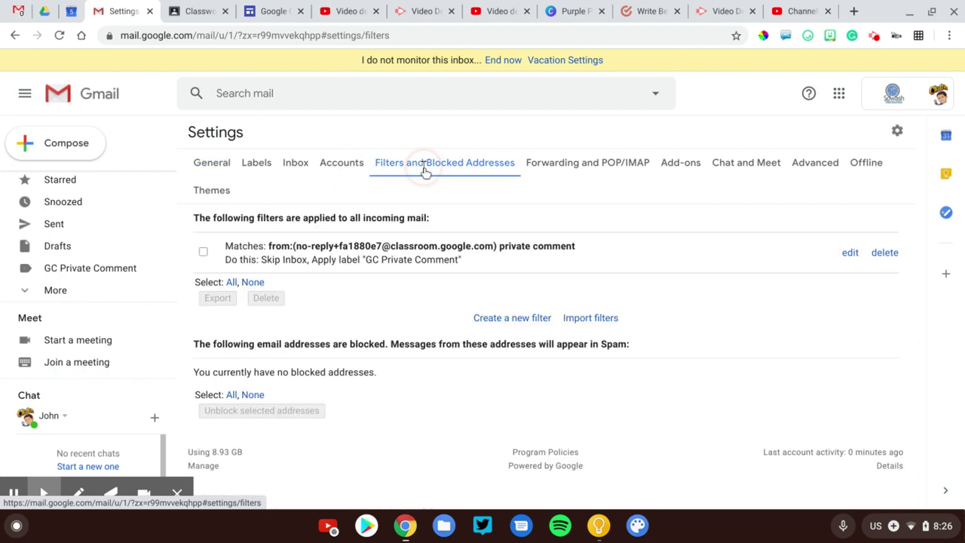
click(381, 256)
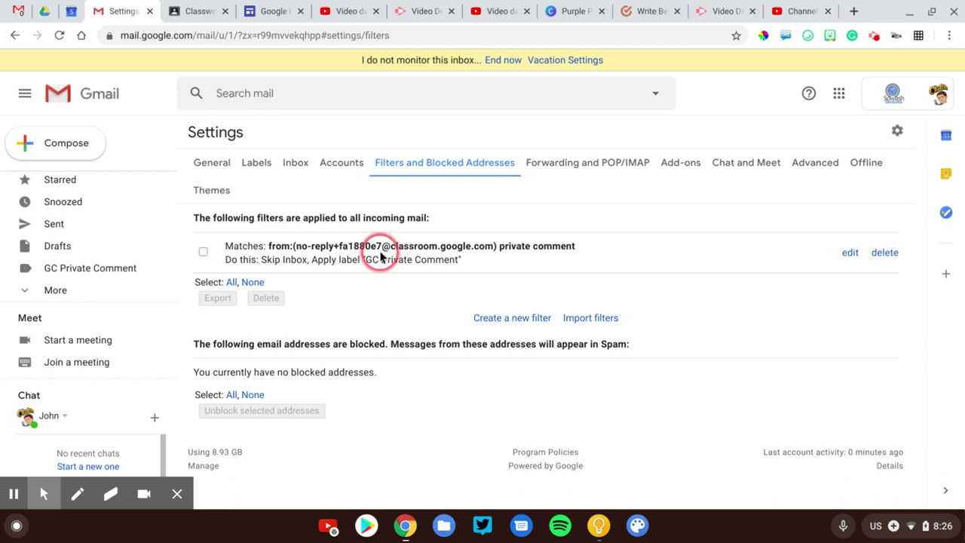